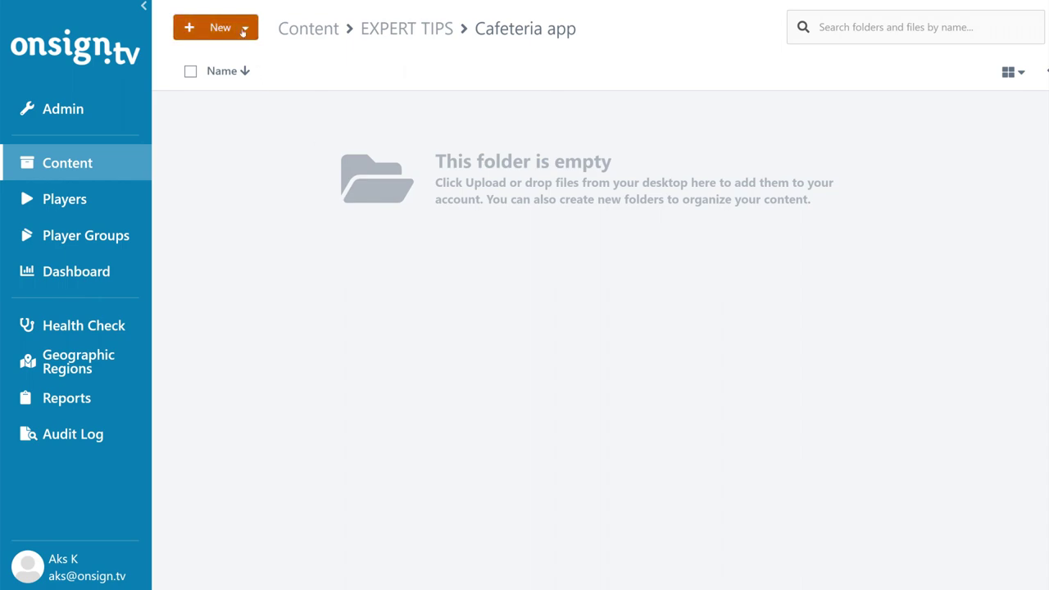
# In the empty EXPERT TIPS > Cafeteria app folder, bring up the new-content options.
pyautogui.click(244, 29)
pyautogui.click(239, 105)
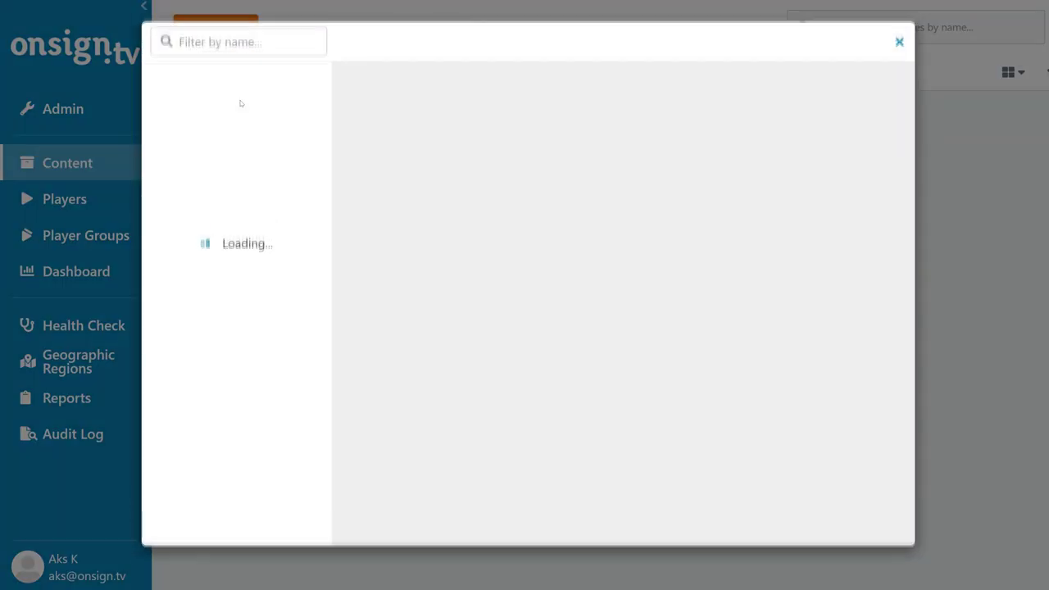
pyautogui.click(230, 225)
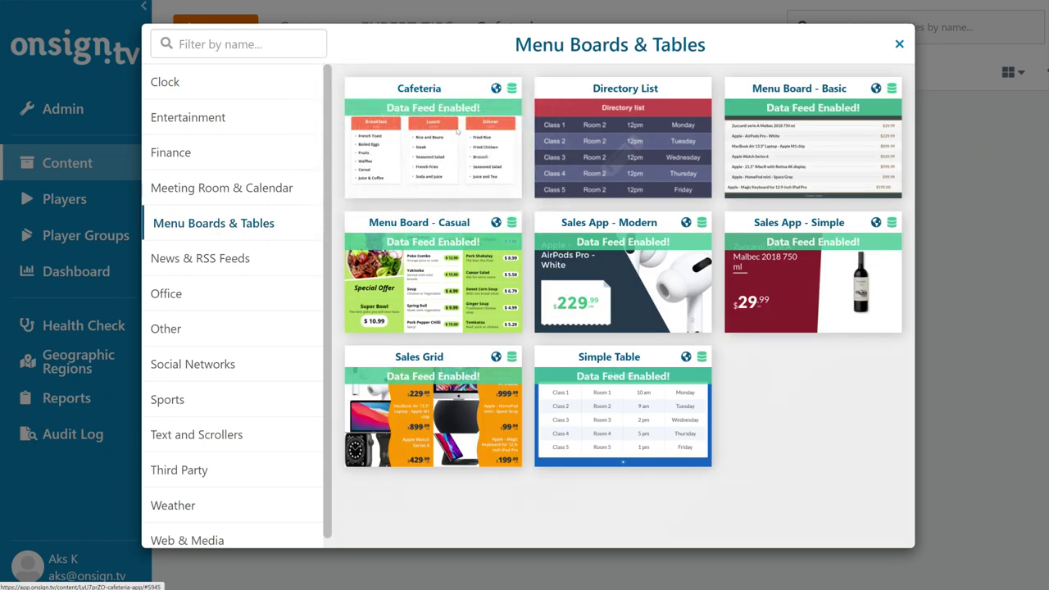
pyautogui.click(457, 131)
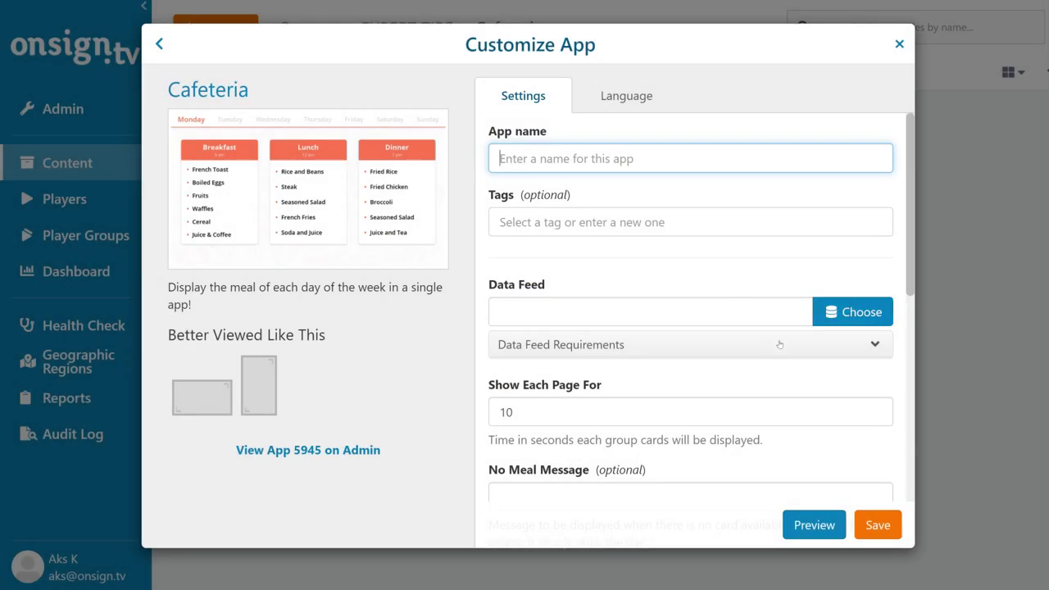
pyautogui.click(779, 344)
pyautogui.scroll(-3, 788, 342)
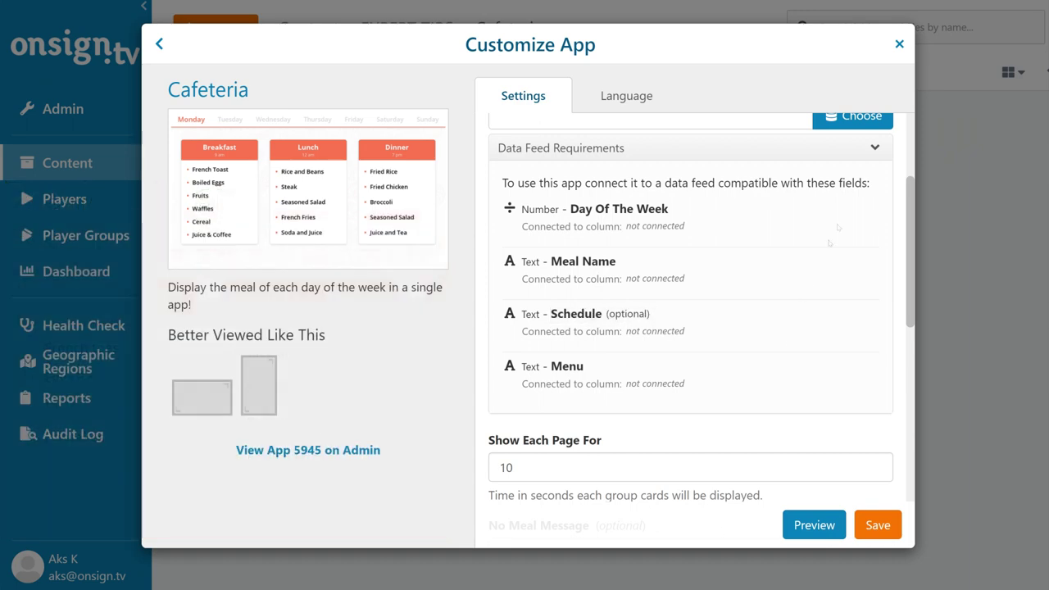
pyautogui.click(899, 44)
# Create a Manual Data Feed named 'Cafeteria' from New > Data Feed.
pyautogui.click(245, 28)
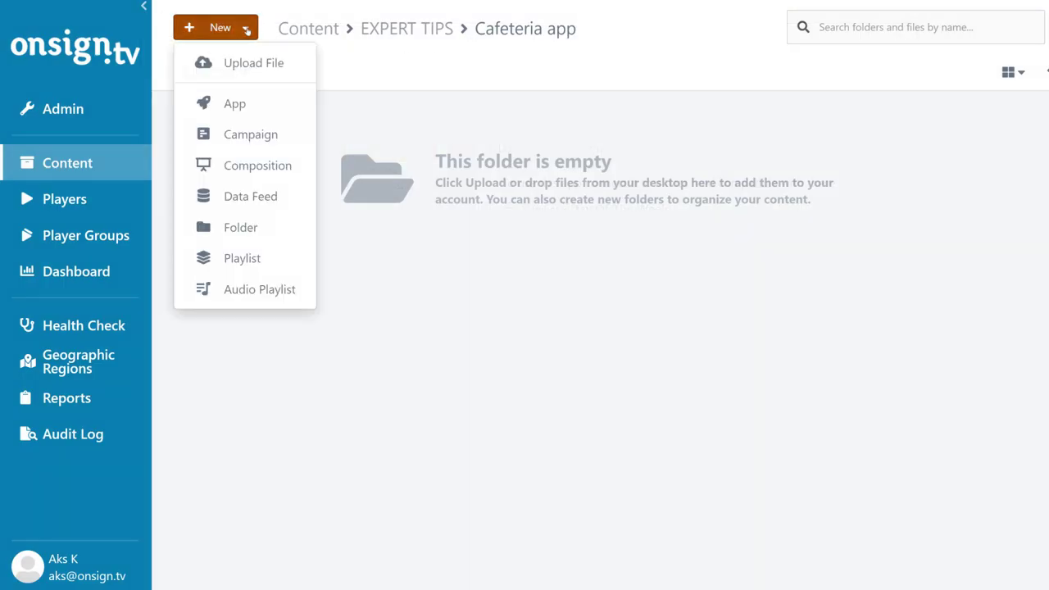
pyautogui.click(254, 196)
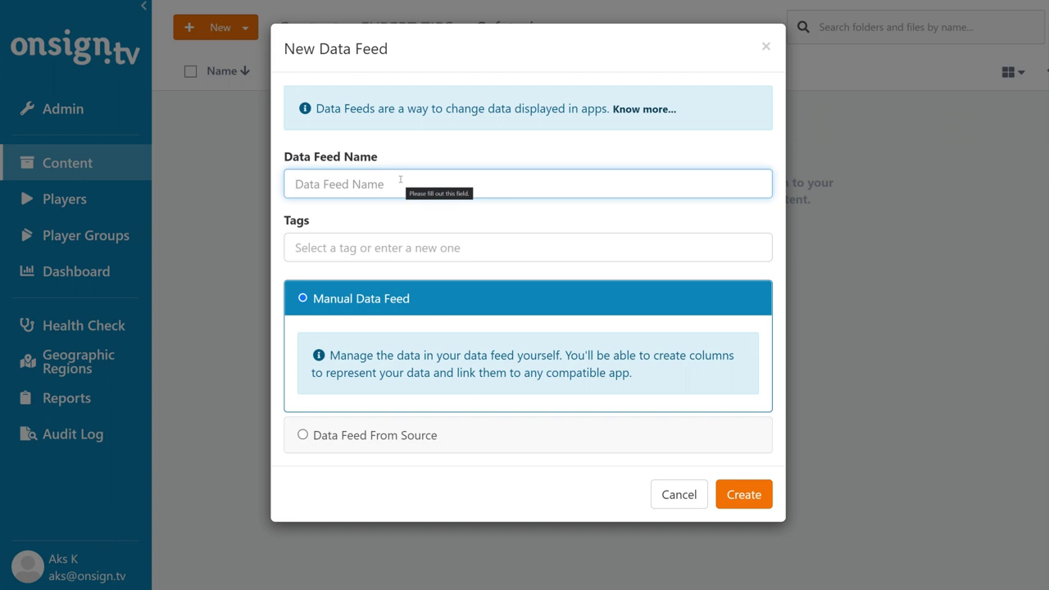
pyautogui.write('Cafeteria')
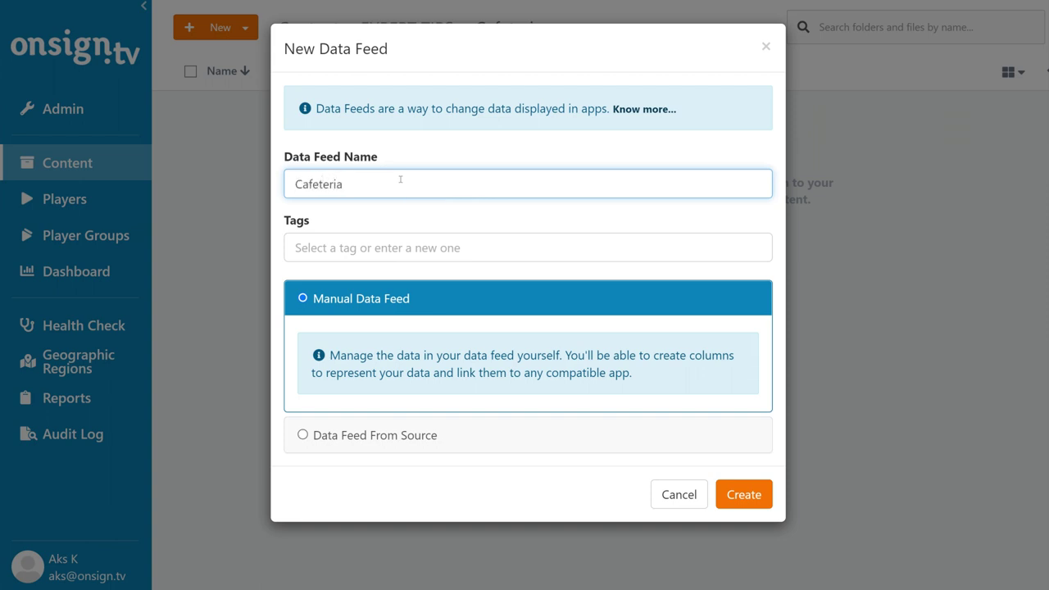
pyautogui.click(743, 494)
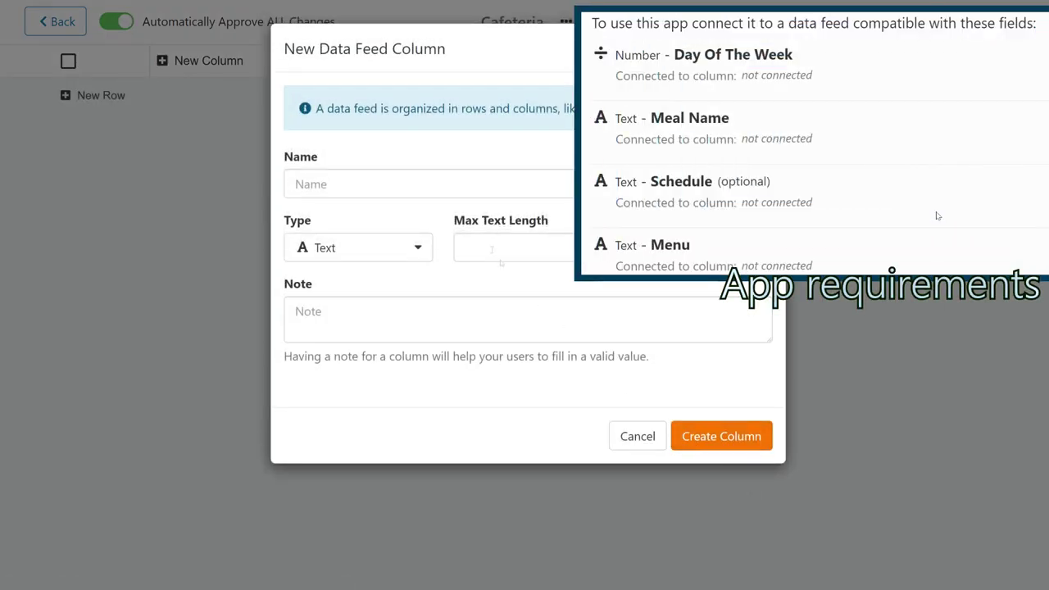
# Define a Number column 'Day of the Week' with a note mapping 1.00–7.00 to Sunday–Saturday.
pyautogui.click(431, 182)
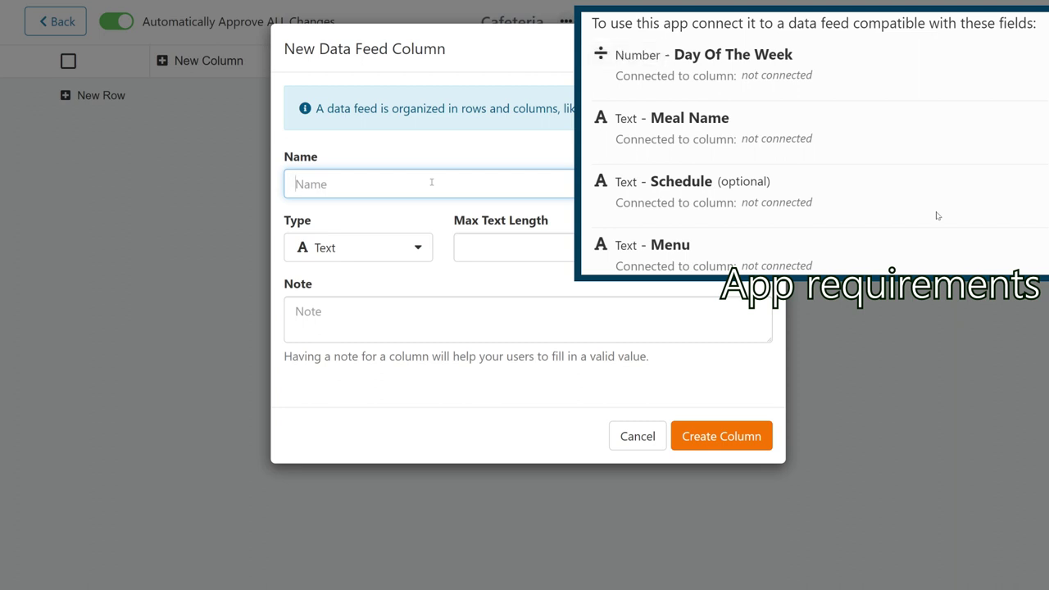
pyautogui.write('Day of the We')
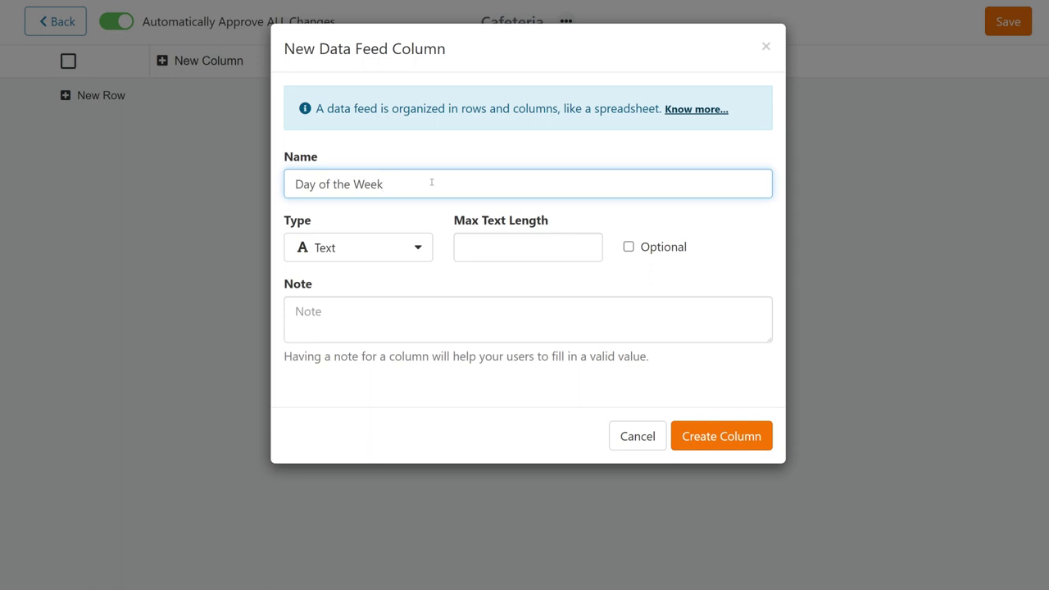
pyautogui.write('ek')
pyautogui.click(408, 250)
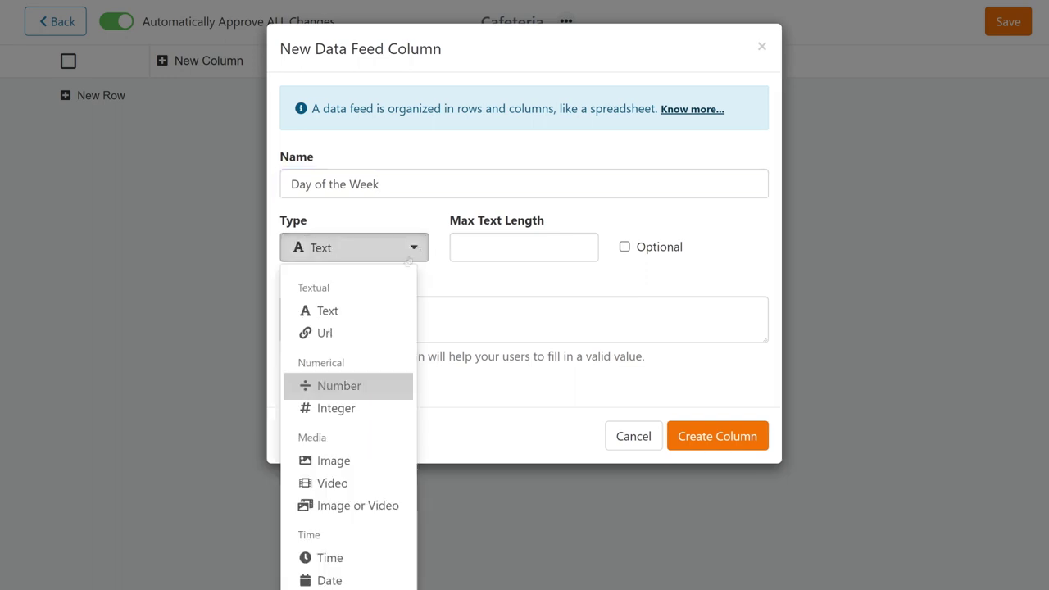
pyautogui.click(339, 385)
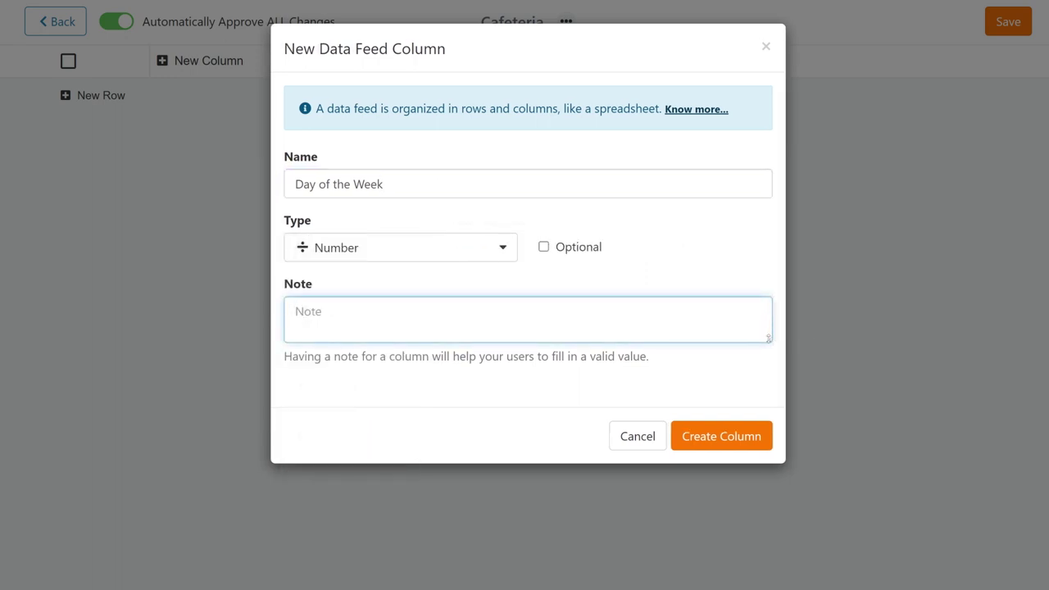
pyautogui.moveTo(768, 338); pyautogui.dragTo(767, 451)
pyautogui.write('Enter the number for the specific day of the week:')
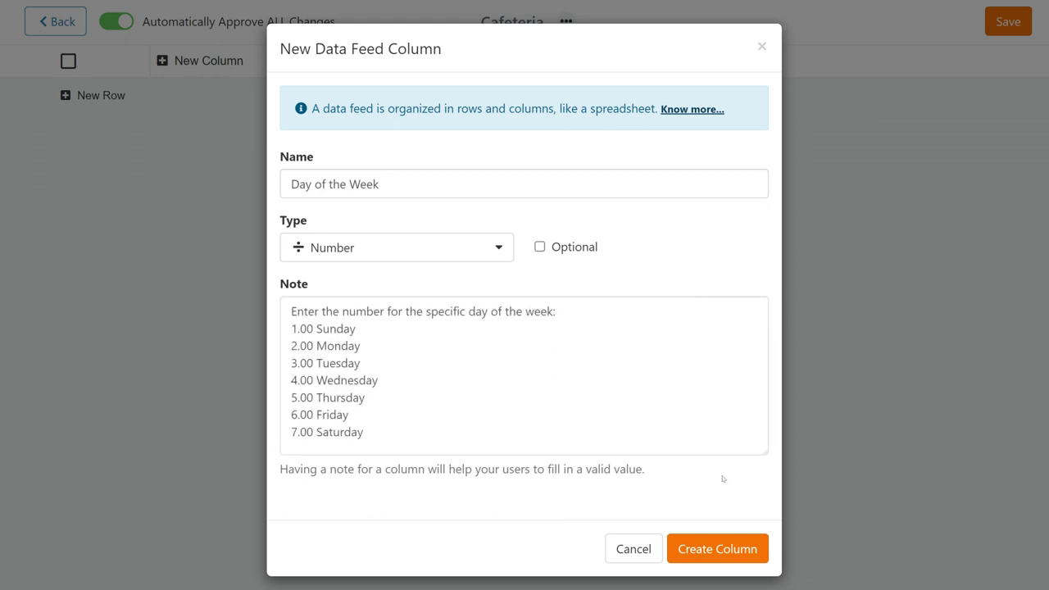
# Save the Day of the Week column and add a Text column 'Meal name'.
pyautogui.click(717, 549)
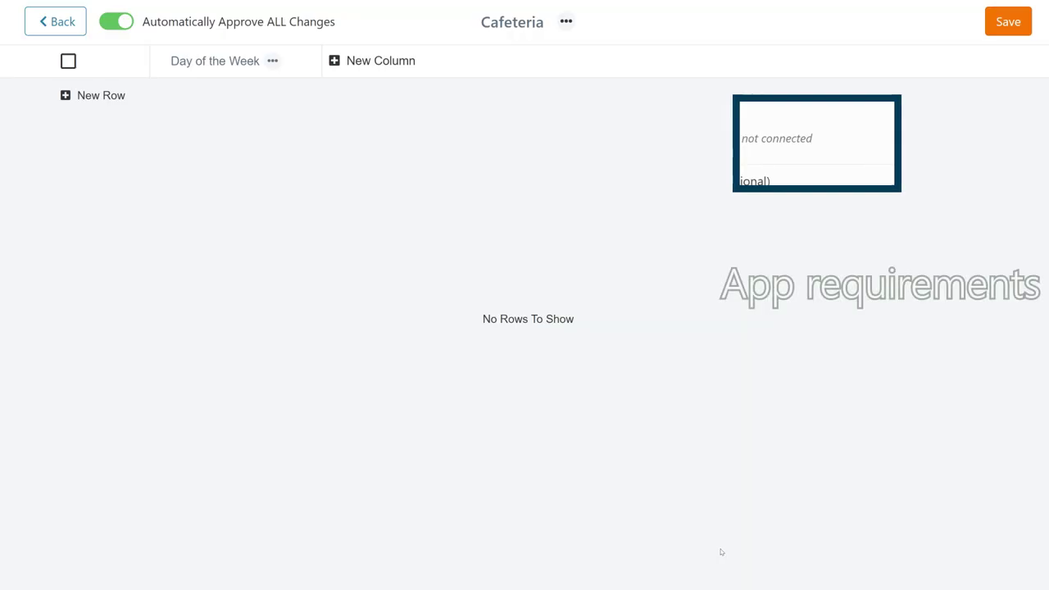
pyautogui.click(403, 63)
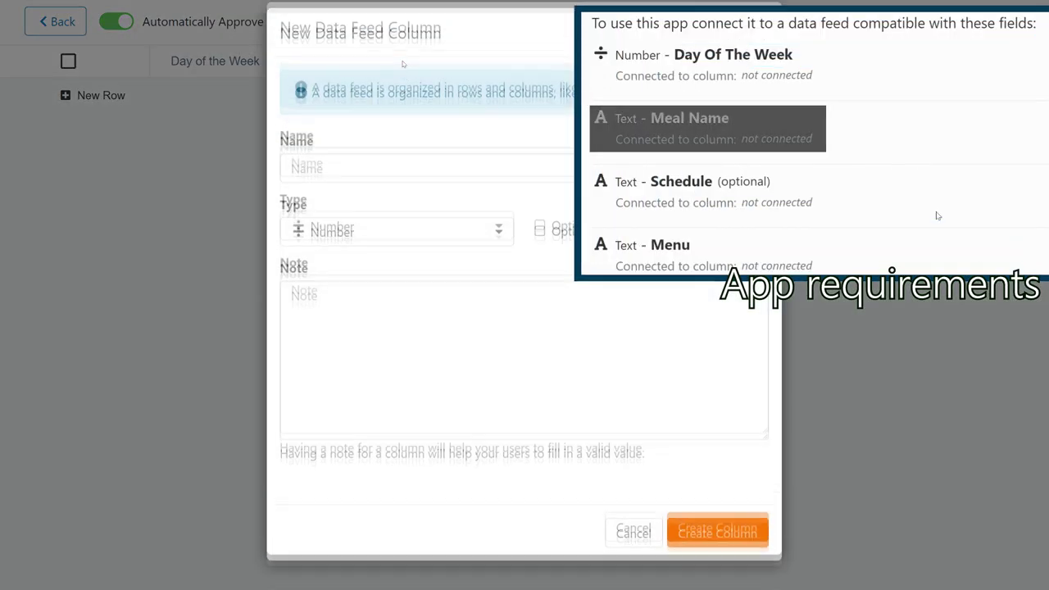
pyautogui.click(390, 182)
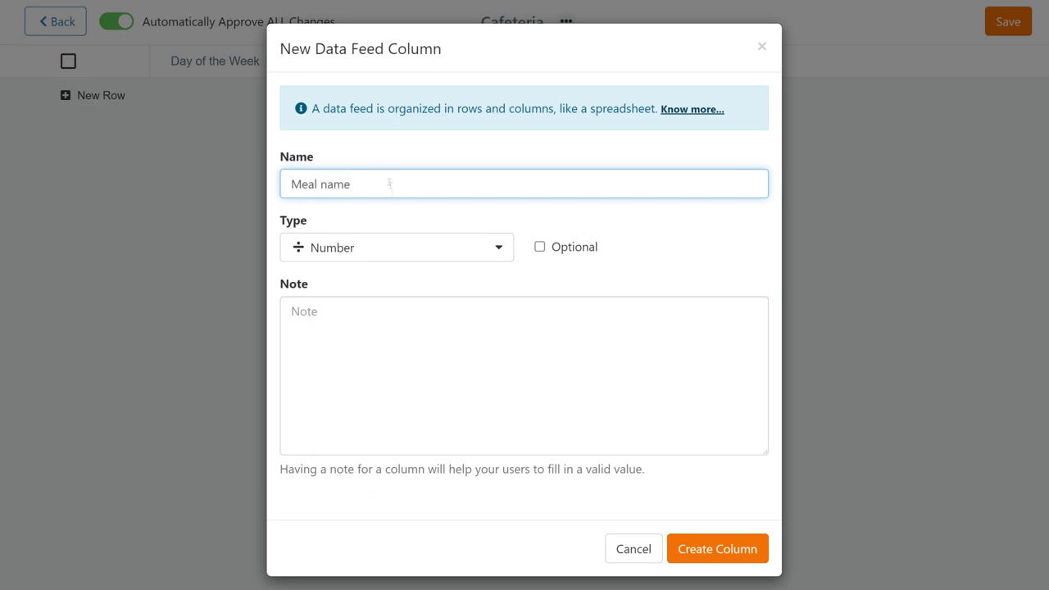
pyautogui.write('Meal name')
pyautogui.click(414, 246)
pyautogui.click(328, 310)
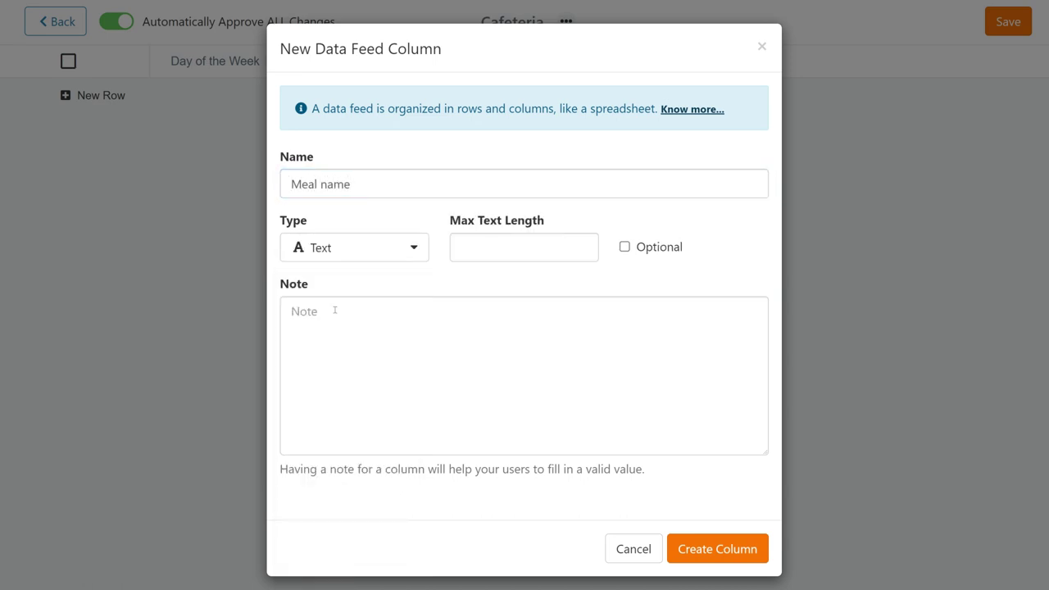
pyautogui.click(698, 550)
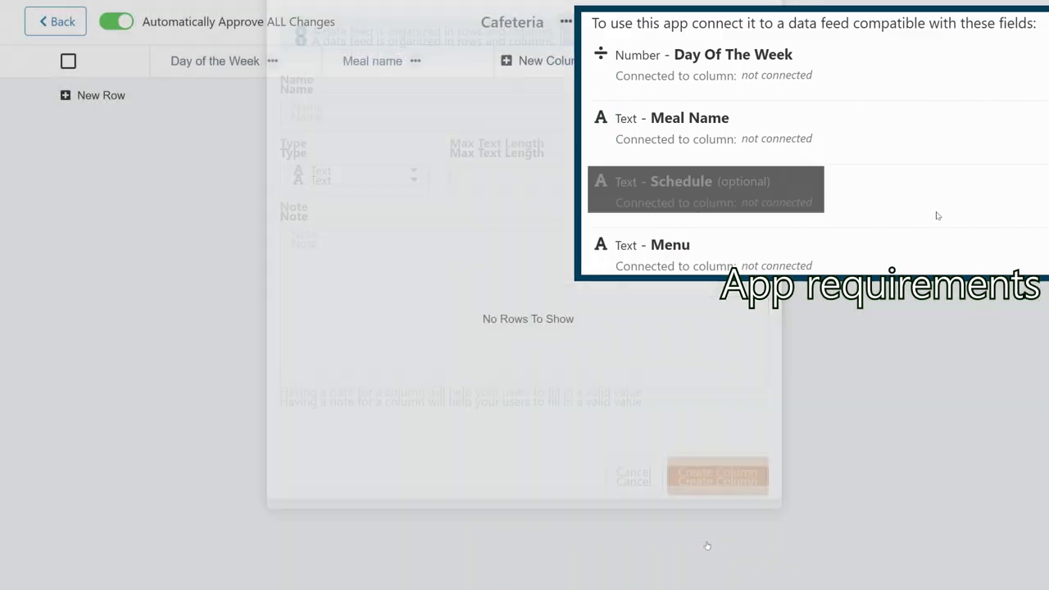
# Add a 'Schedule' column to the Cafeteria feed.
pyautogui.click(538, 60)
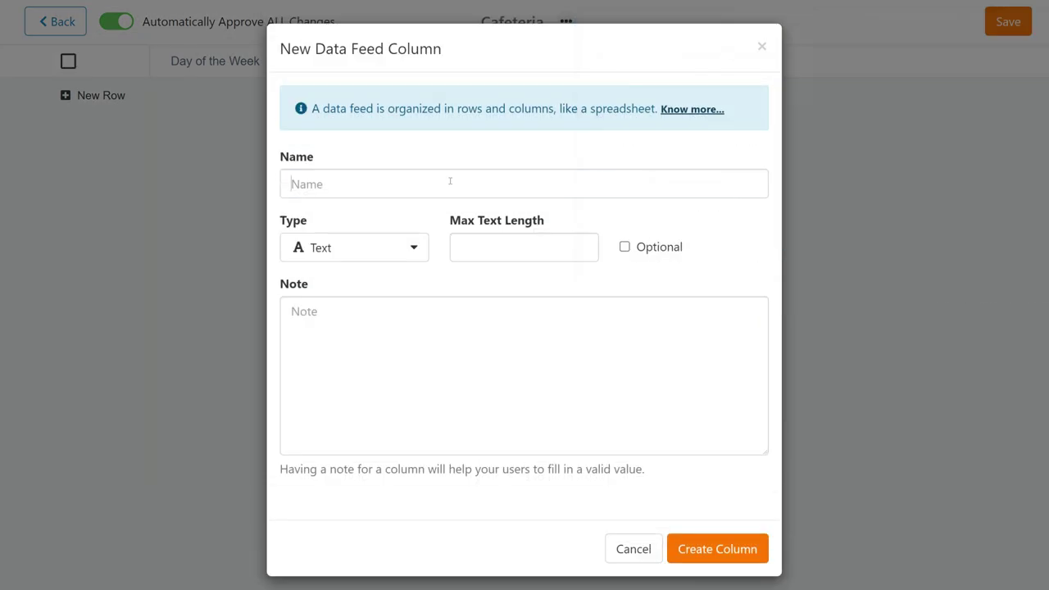
pyautogui.click(449, 181)
pyautogui.write('Schedule')
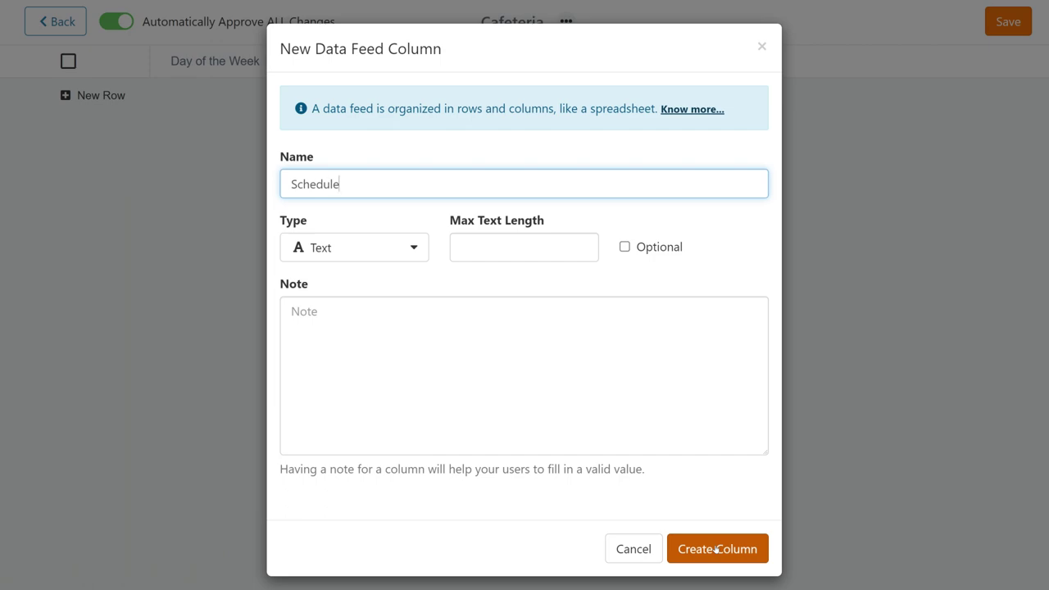
pyautogui.click(717, 549)
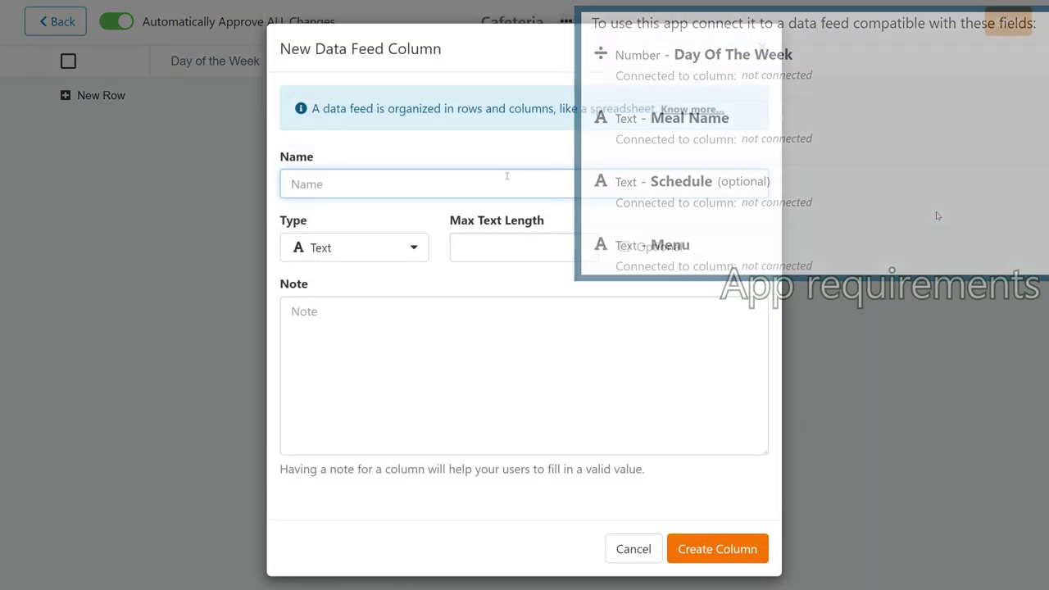
# Add a 'Menu items' column noting 'Be sure to divide the menu items with a comma!'.
pyautogui.write('Menu items')
pyautogui.click(285, 311)
pyautogui.write('Be sure to divide the menu items with a comma!')
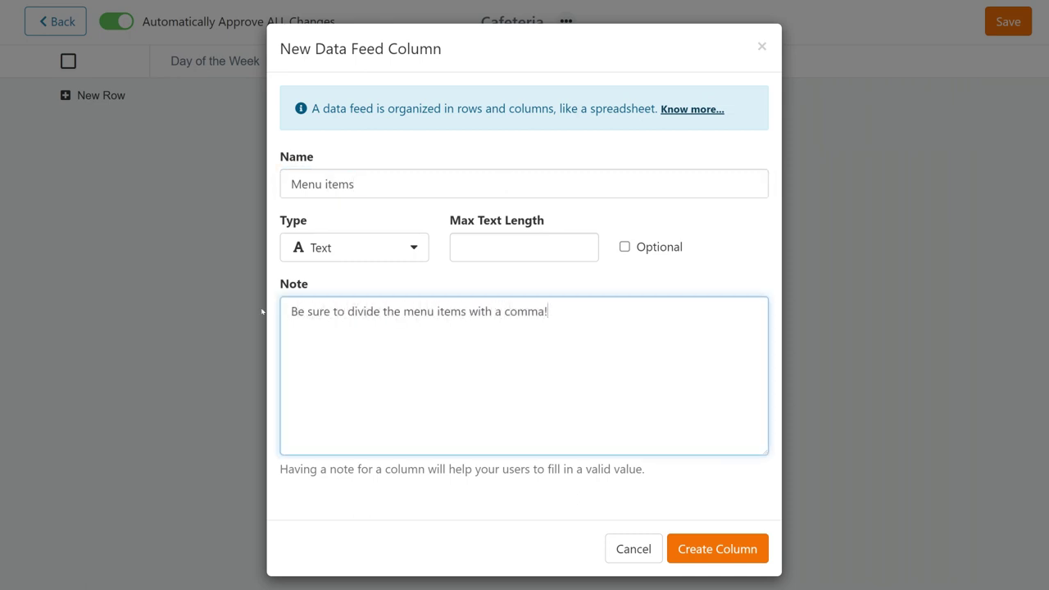
pyautogui.click(718, 549)
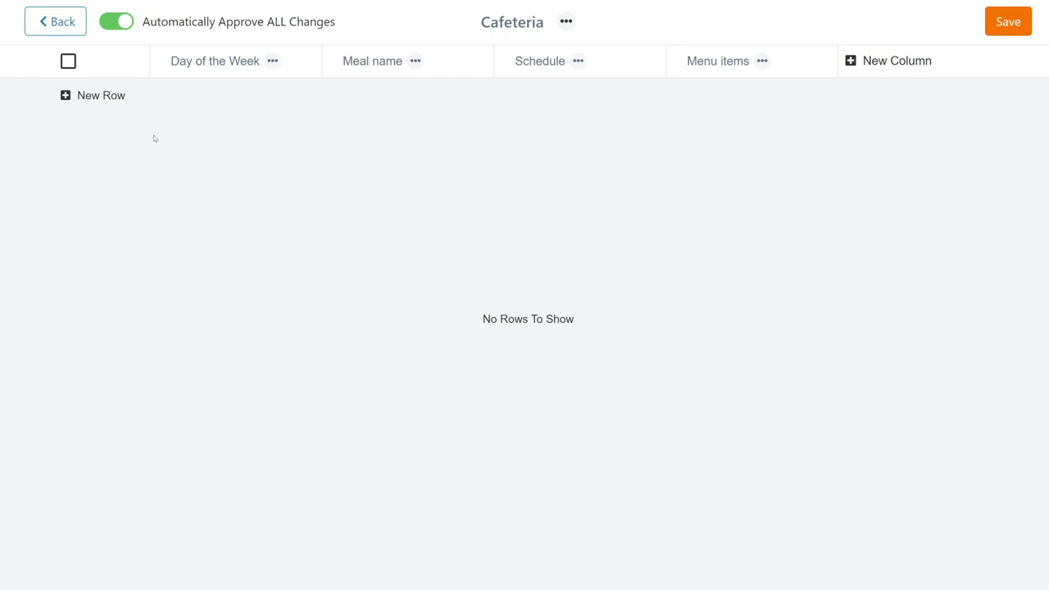
# Add four empty rows to the Cafeteria data feed.
pyautogui.click(102, 96)
pyautogui.click(102, 136)
pyautogui.click(103, 176)
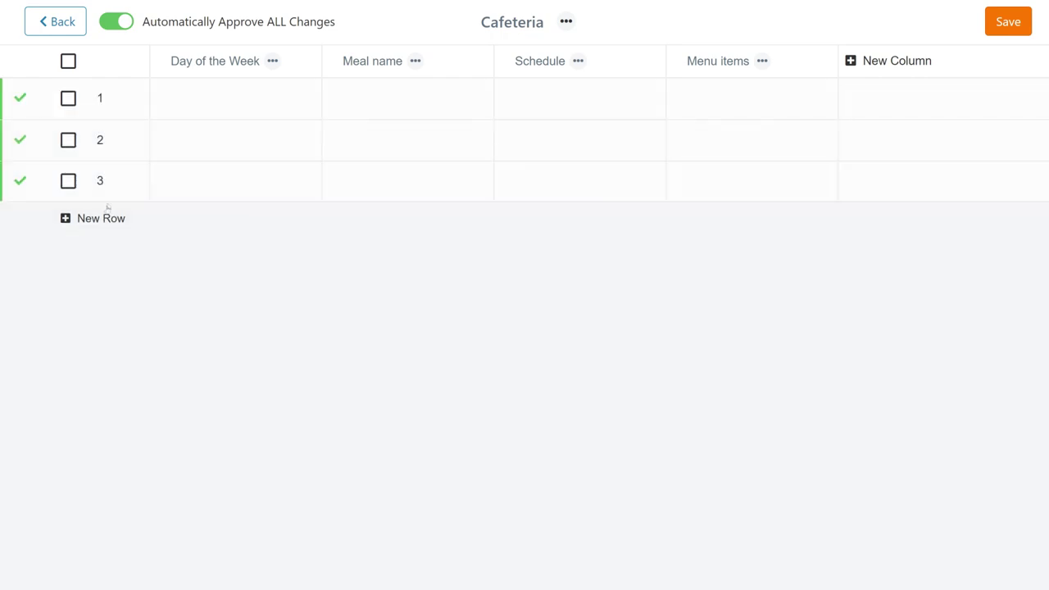
pyautogui.click(102, 218)
# Fill the top row: day 2.00, Breakfast, 9 AM, menu 'French toast, Eggs Benedict, Fruits, Pancakes, Cereal, Juice & Tea'.
pyautogui.click(236, 104)
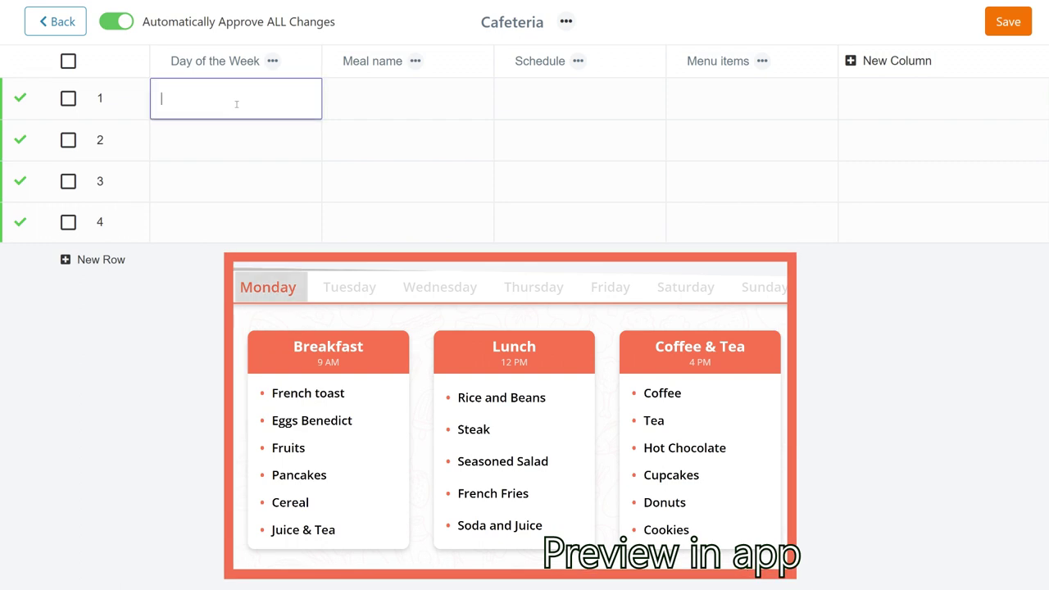
pyautogui.write('2.')
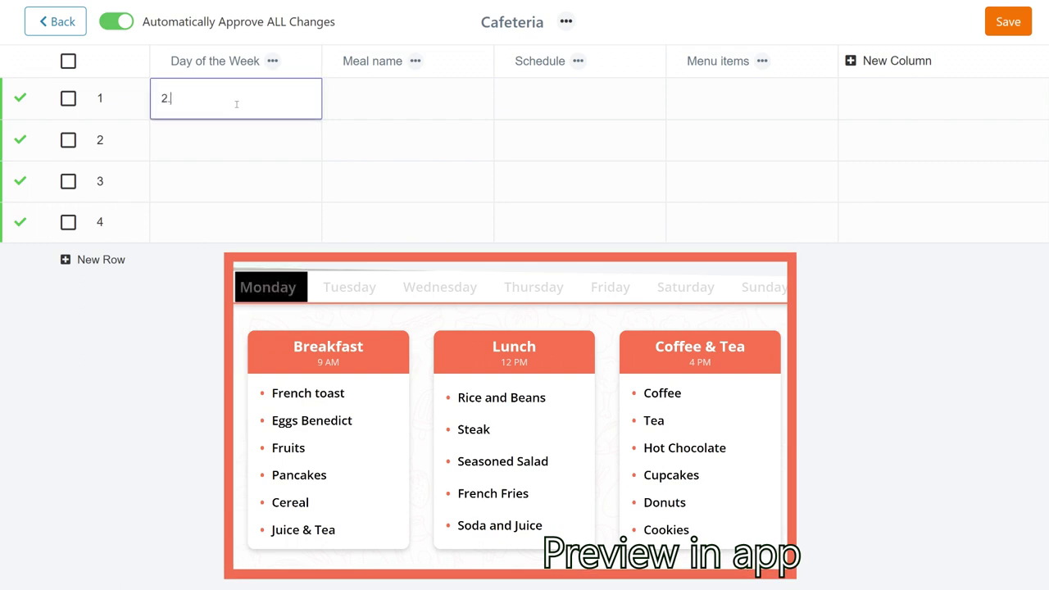
pyautogui.write('00')
pyautogui.click(385, 105)
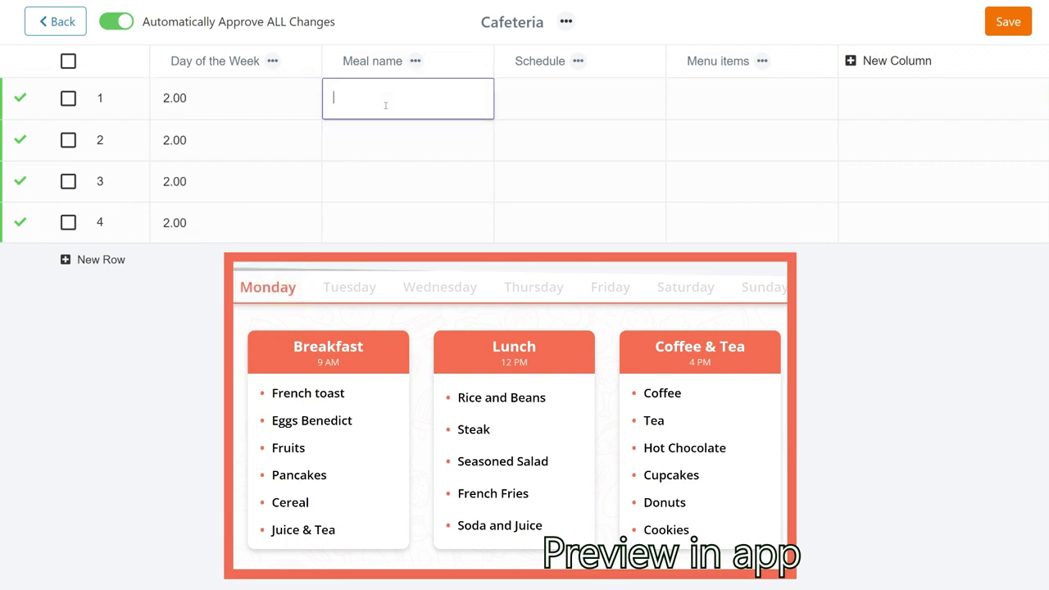
pyautogui.write('Breakfast')
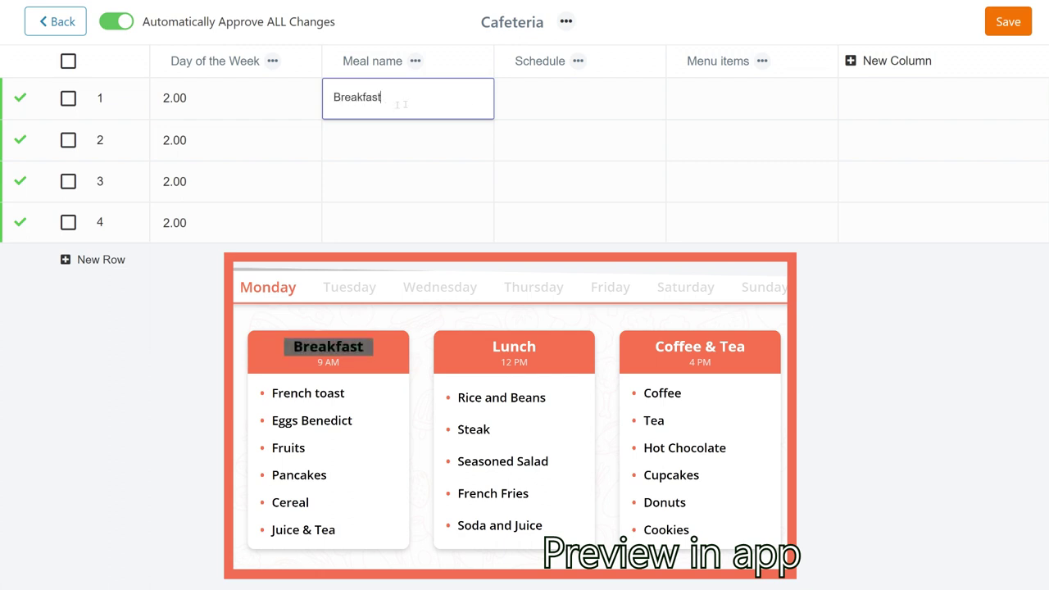
pyautogui.click(553, 104)
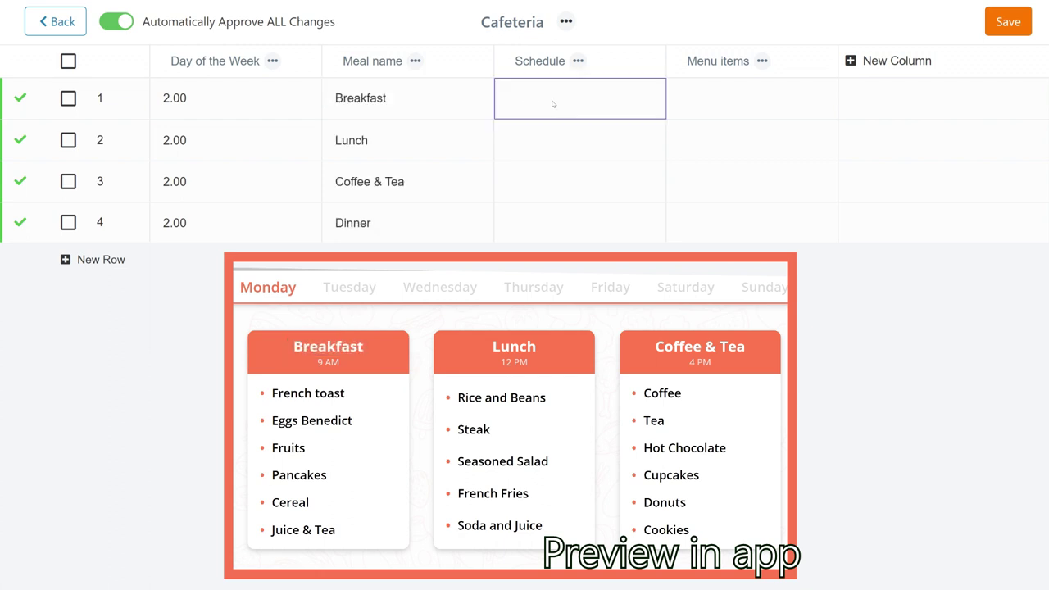
pyautogui.click(551, 100)
pyautogui.write('9 AM')
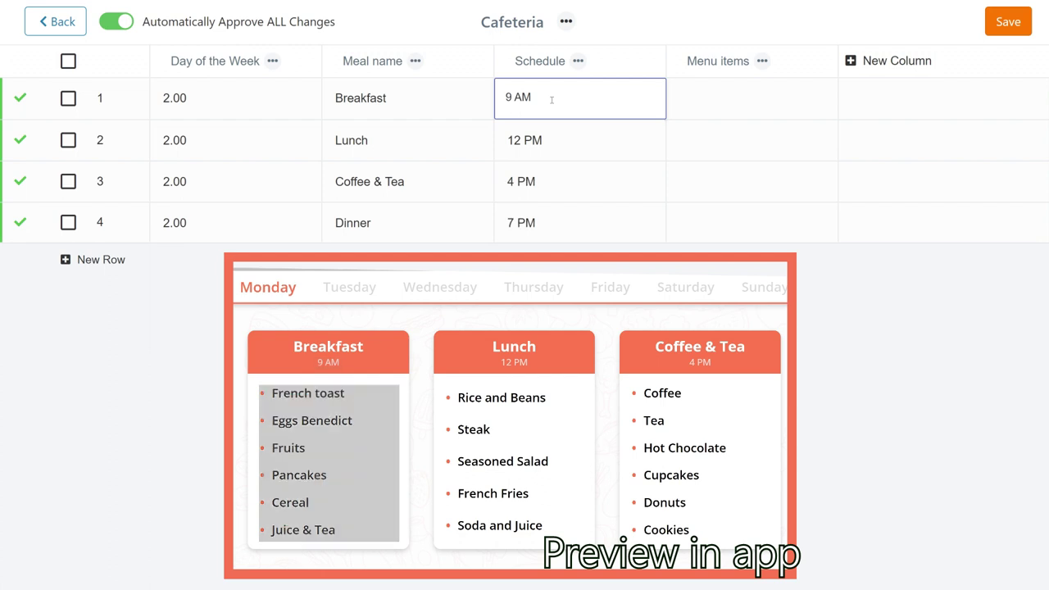
pyautogui.press('Tab')
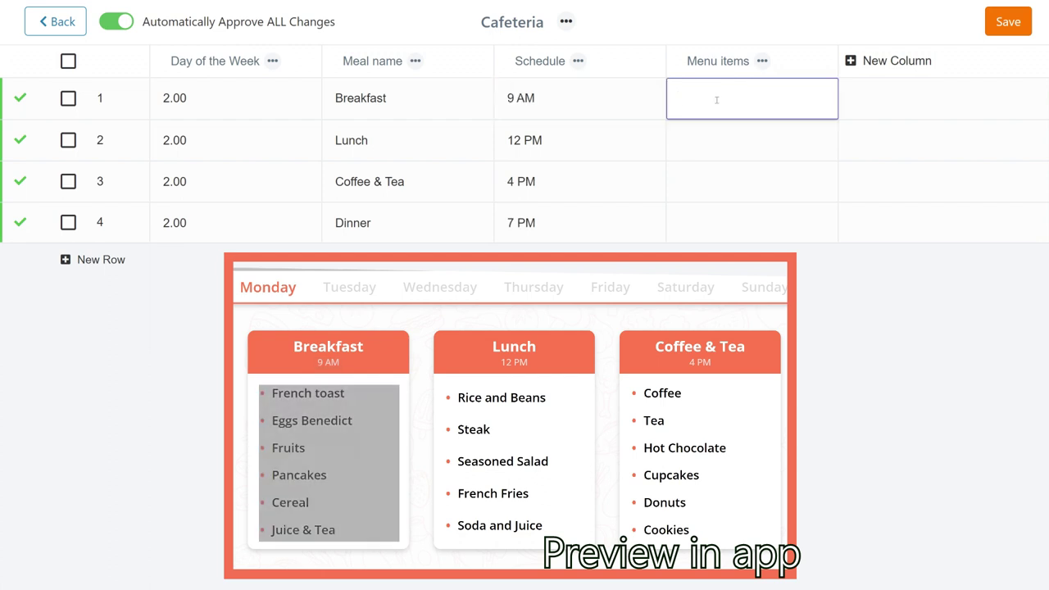
pyautogui.write('French toast, Eggs Benedict, Fruits, Pancakes, Cereal, ')
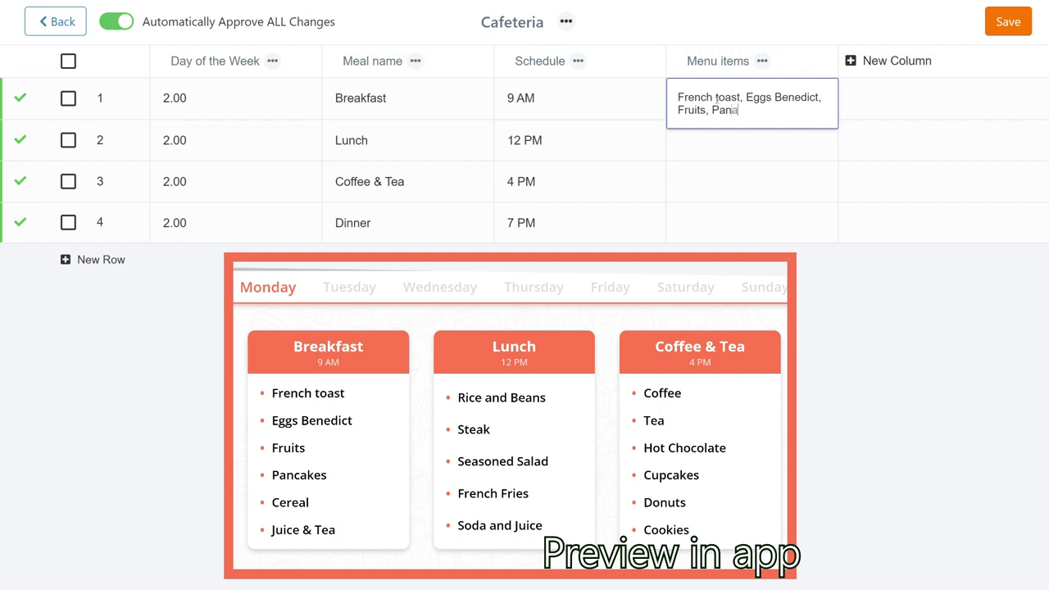
pyautogui.write('Juice & Tea')
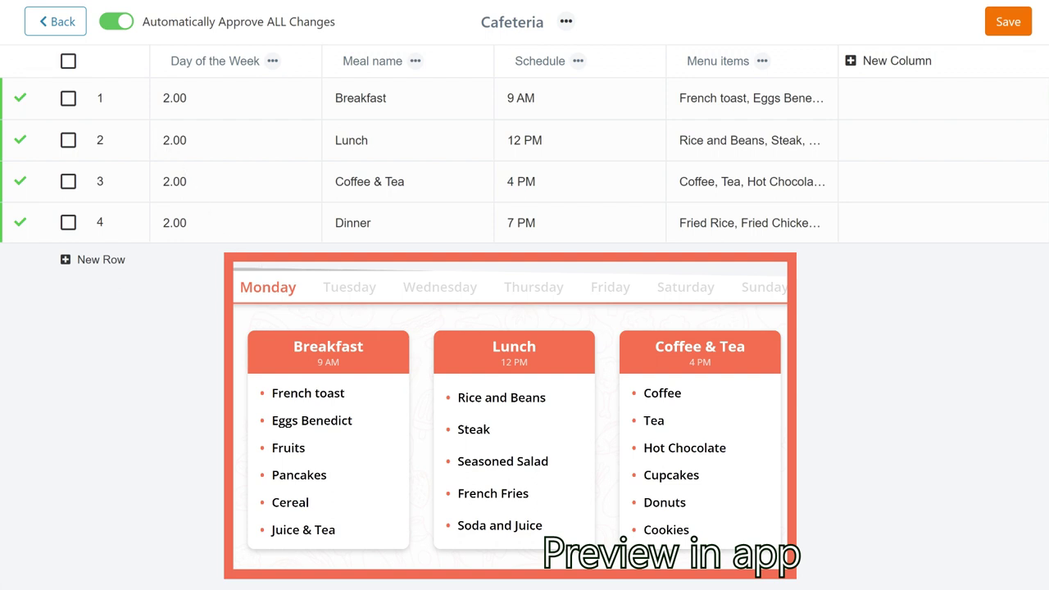
pyautogui.moveTo(124, 105)
pyautogui.mouseDown()
pyautogui.moveTo(140, 159)
pyautogui.moveTo(143, 110)
pyautogui.moveTo(142, 160)
pyautogui.moveTo(141, 107)
pyautogui.mouseUp()
# Save the Cafeteria feed and start a new Cafeteria app from Menu Boards & Tables.
pyautogui.click(1007, 21)
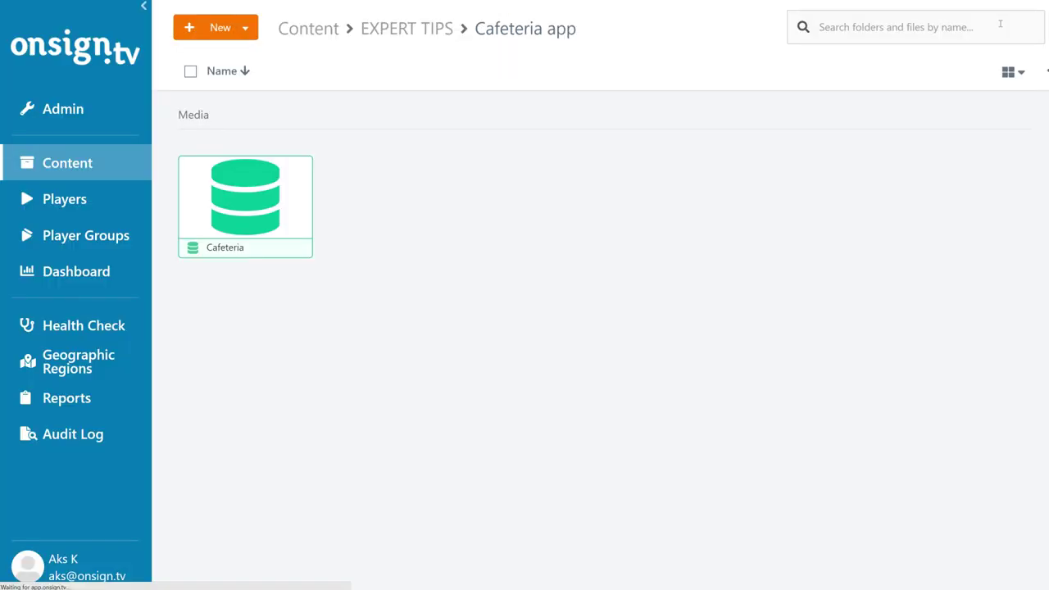
pyautogui.click(216, 27)
pyautogui.click(230, 104)
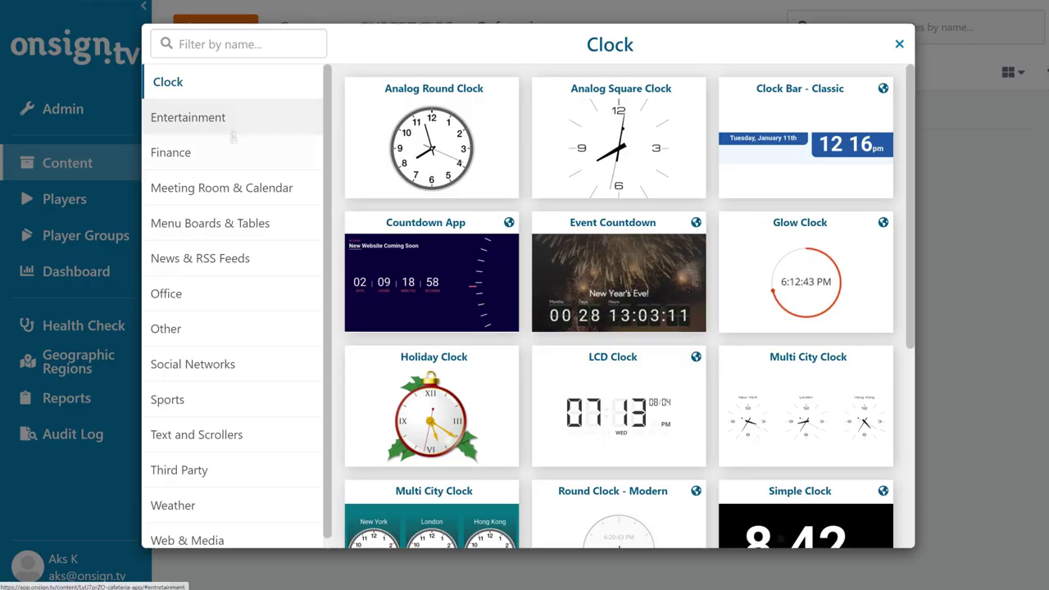
pyautogui.click(234, 229)
pyautogui.click(438, 134)
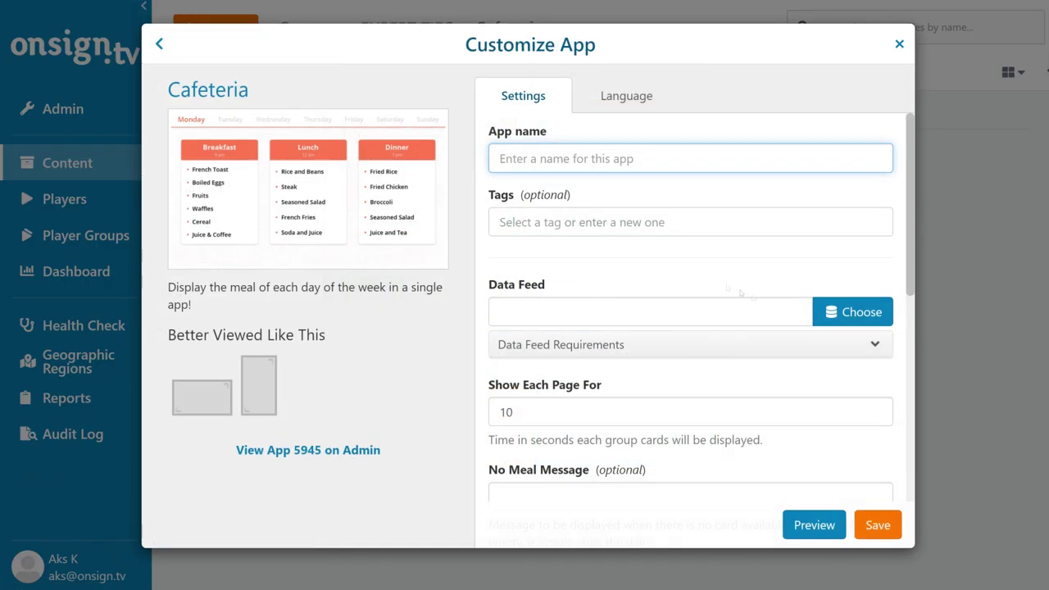
# Connect the Cafeteria data feed to the app, mapping the Menu field to Menu items.
pyautogui.click(855, 313)
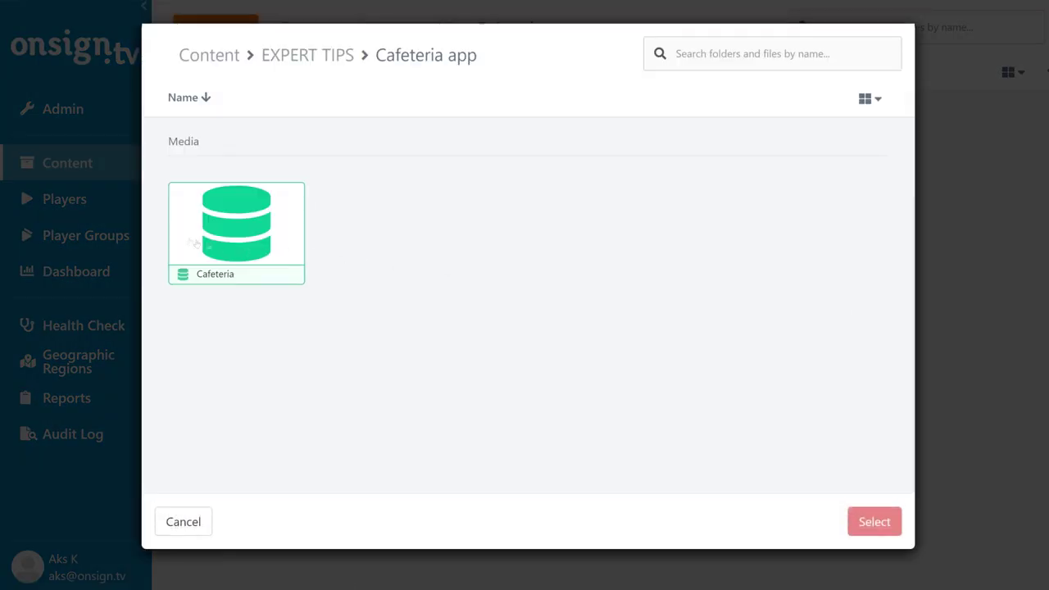
pyautogui.doubleClick(218, 233)
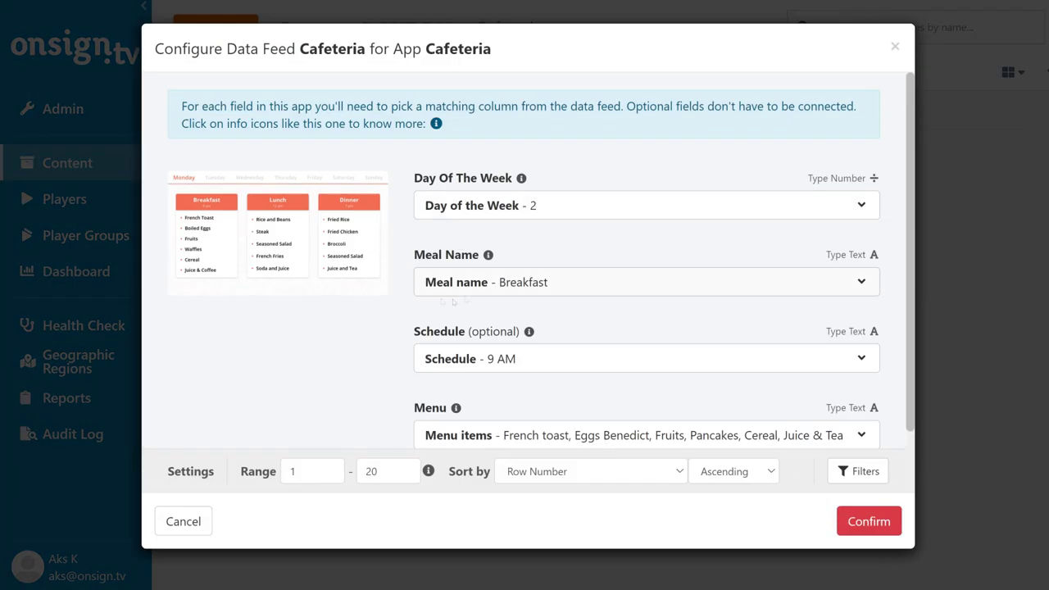
pyautogui.scroll(-1, 434, 249)
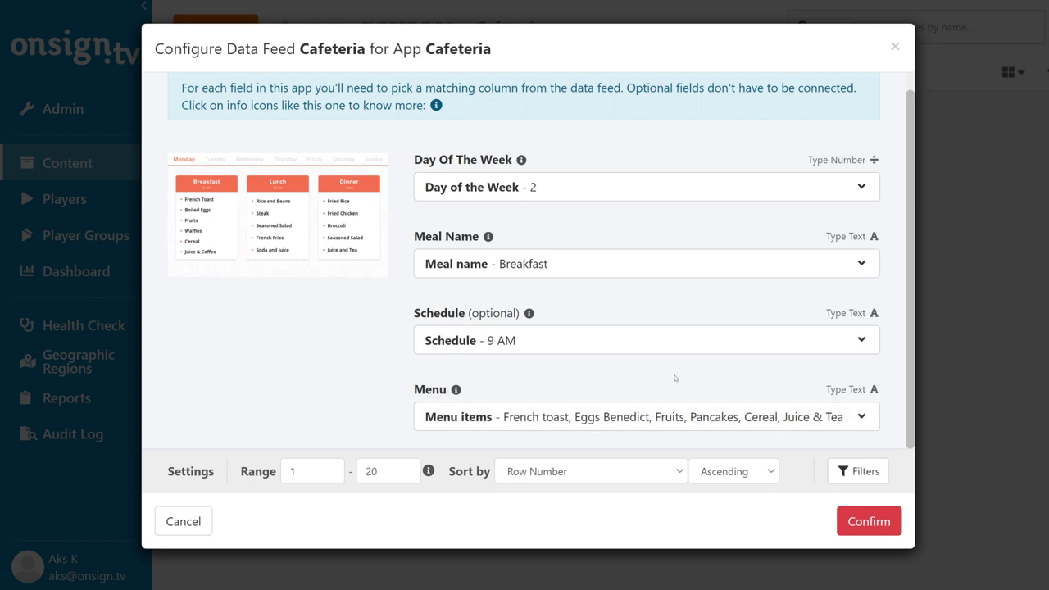
pyautogui.click(693, 418)
pyautogui.click(699, 394)
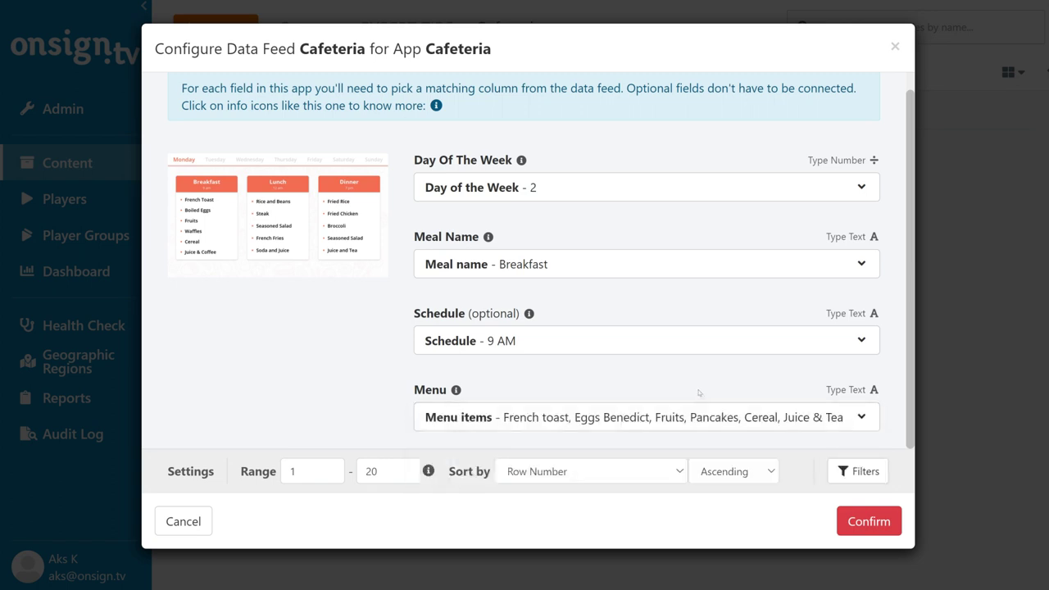
pyautogui.click(877, 522)
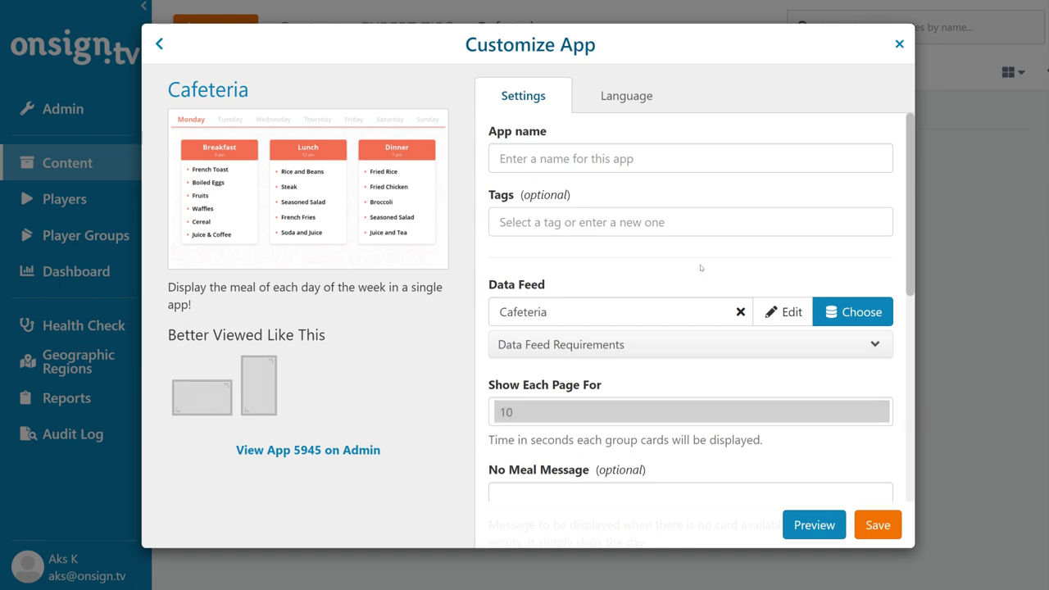
pyautogui.scroll(-1, 701, 268)
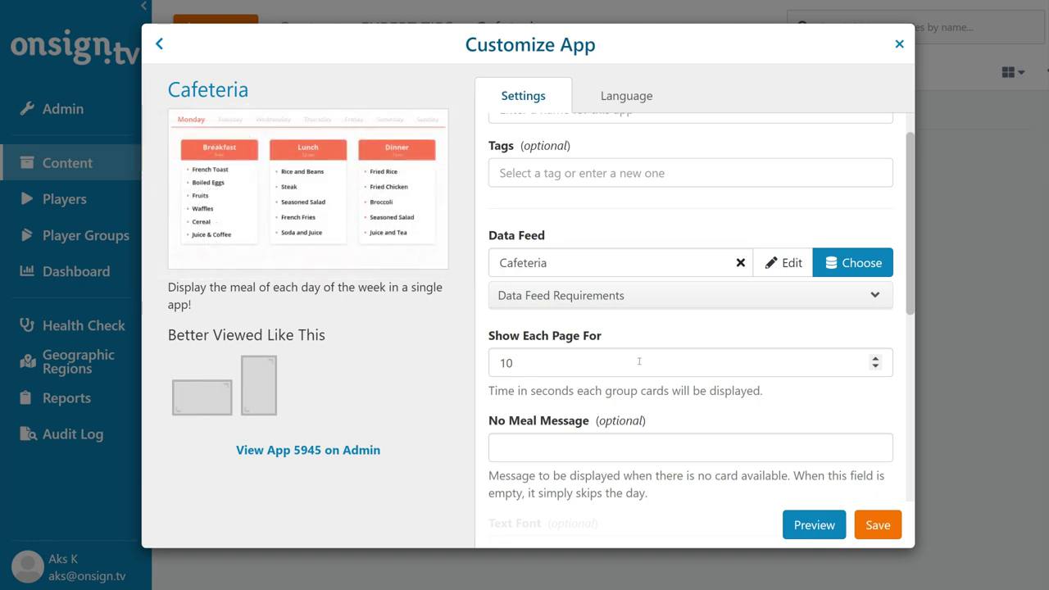
pyautogui.scroll(-3, 639, 361)
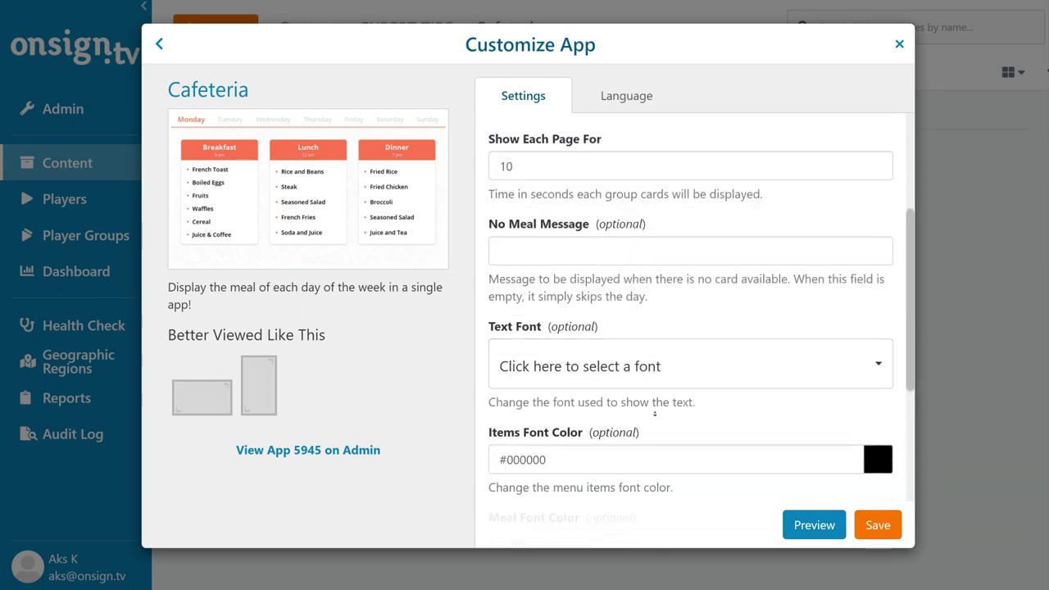
pyautogui.scroll(-3, 655, 416)
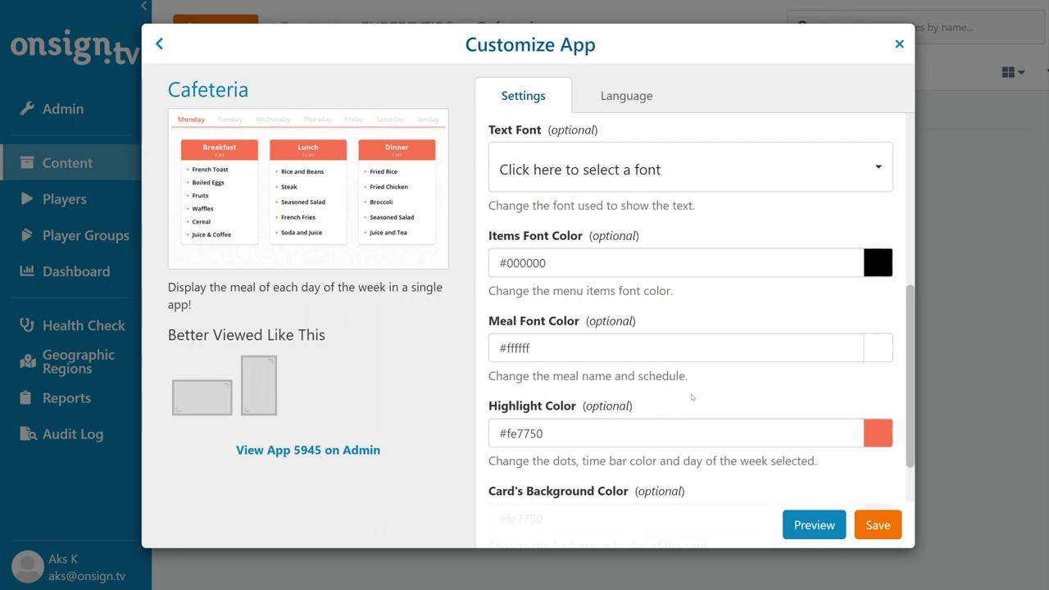
pyautogui.scroll(-3, 656, 417)
pyautogui.scroll(-2, 691, 393)
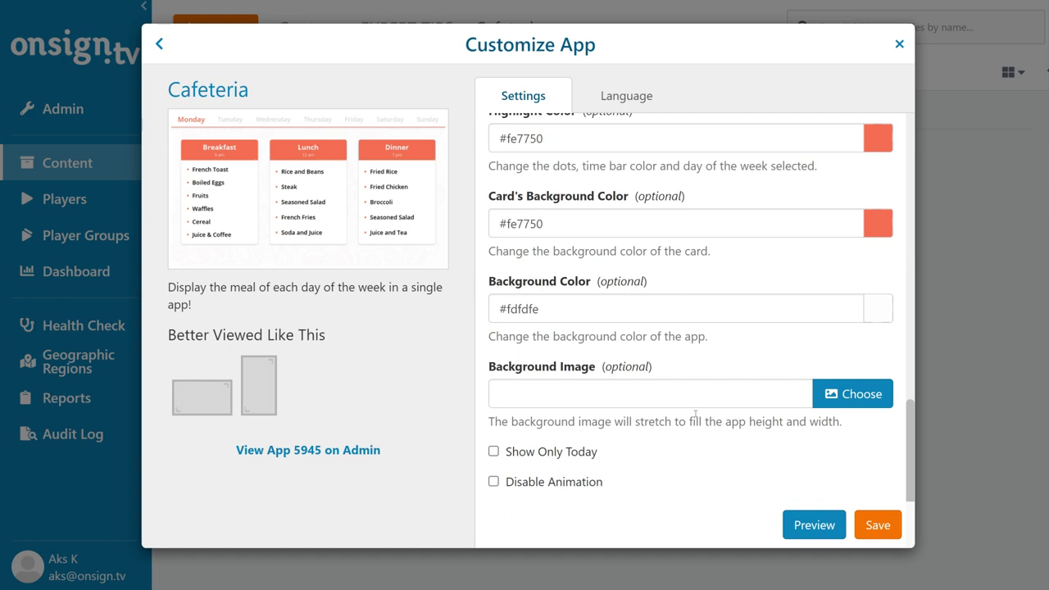
# Choose Español as the app language so days show as Lunes, Martes, and so on.
pyautogui.click(625, 97)
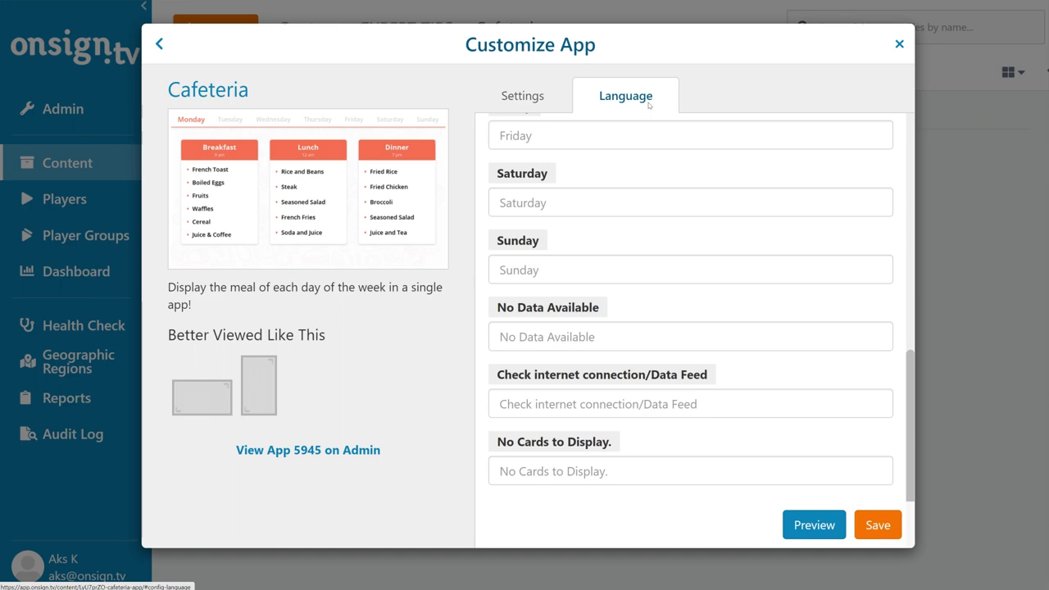
pyautogui.scroll(10, 623, 156)
pyautogui.click(589, 160)
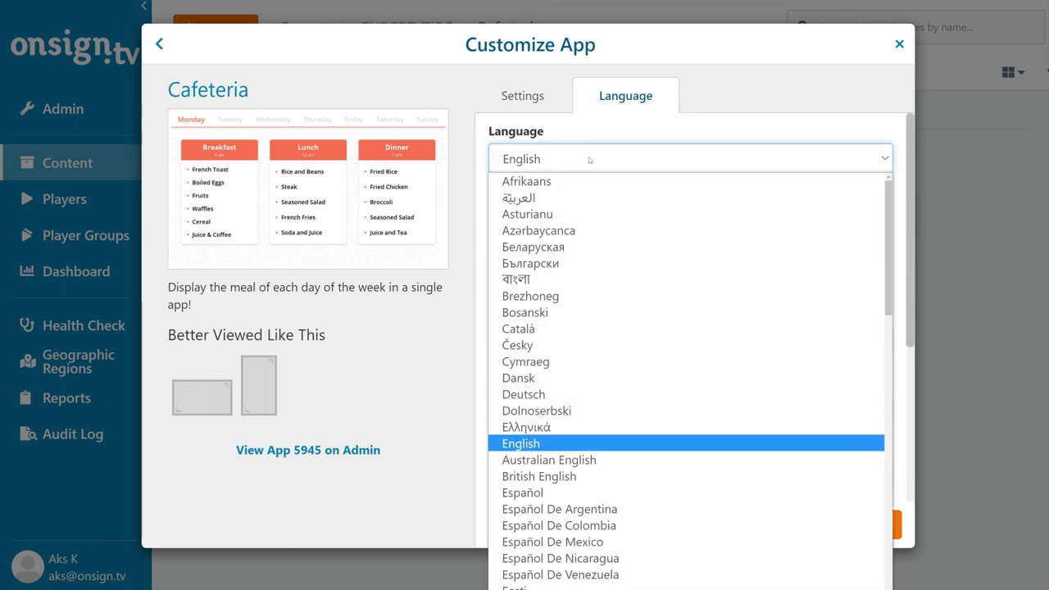
pyautogui.click(574, 492)
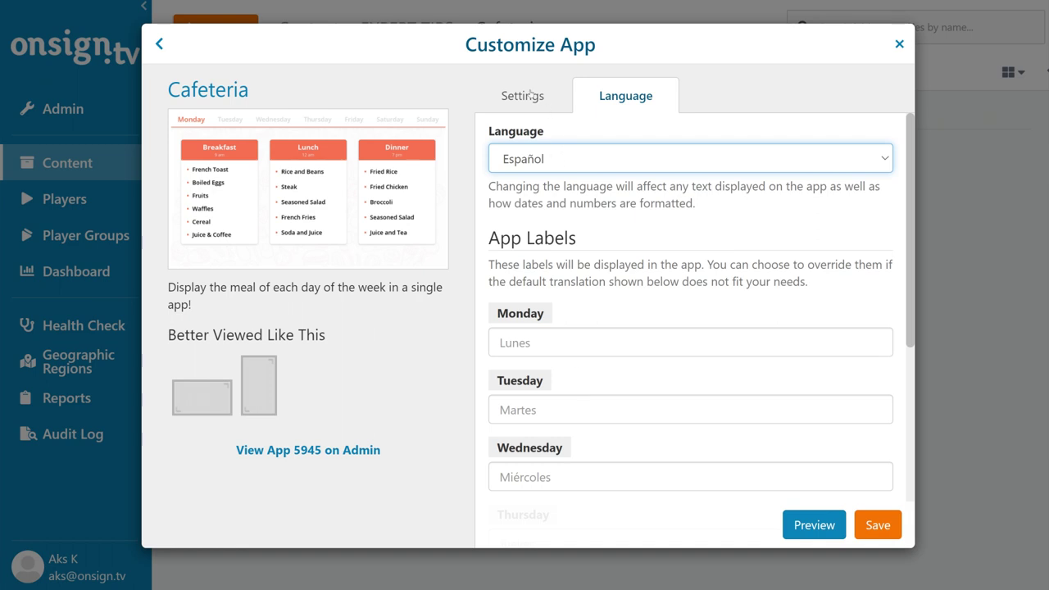
pyautogui.click(531, 95)
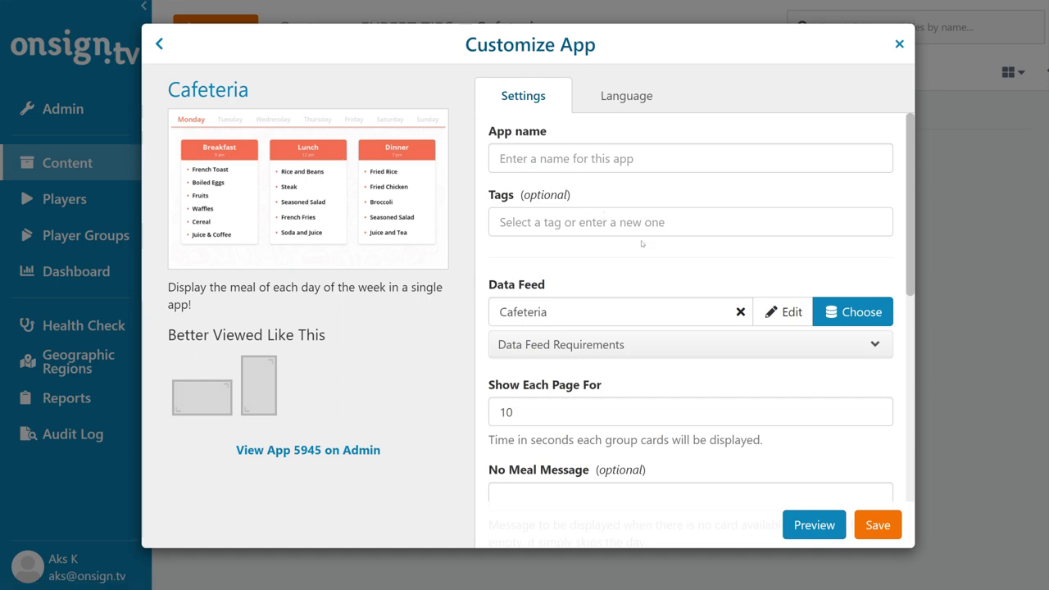
# Toggle the Show Only Today option on and back off, leaving it unchecked.
pyautogui.scroll(-3, 648, 252)
pyautogui.scroll(-6, 649, 252)
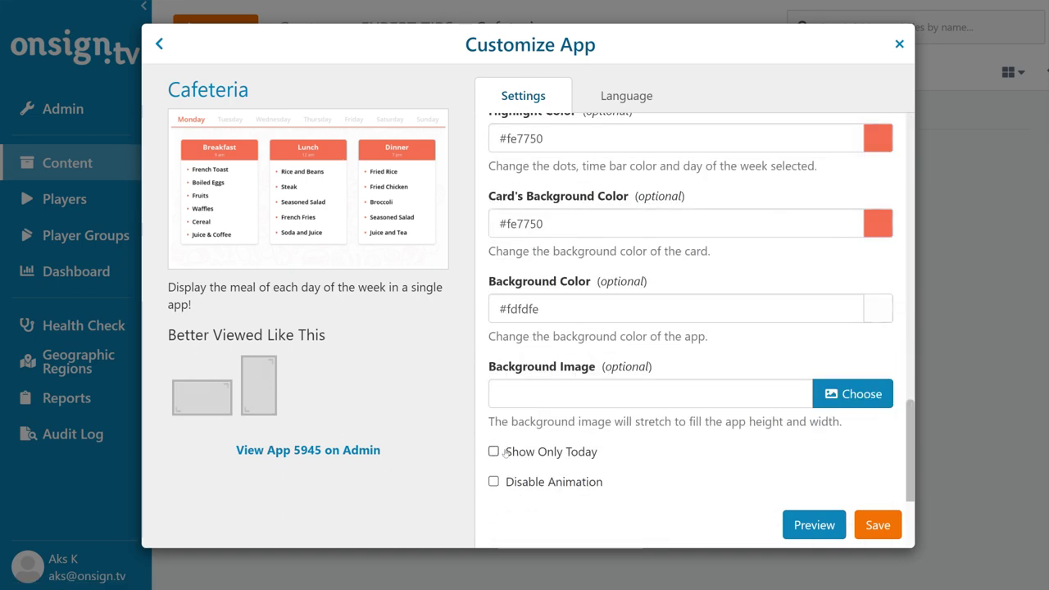
pyautogui.click(495, 452)
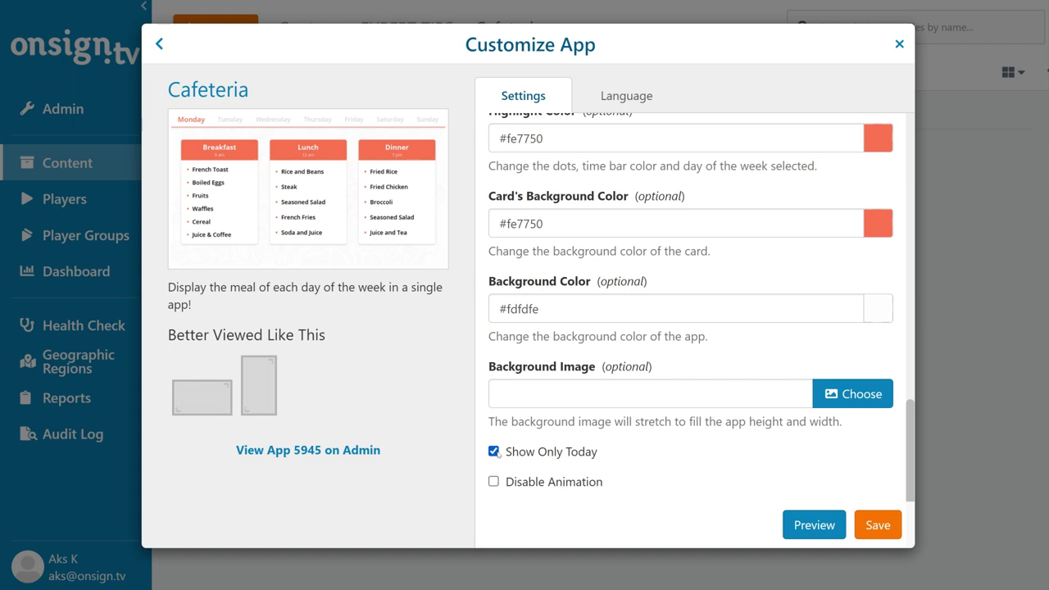
pyautogui.click(495, 452)
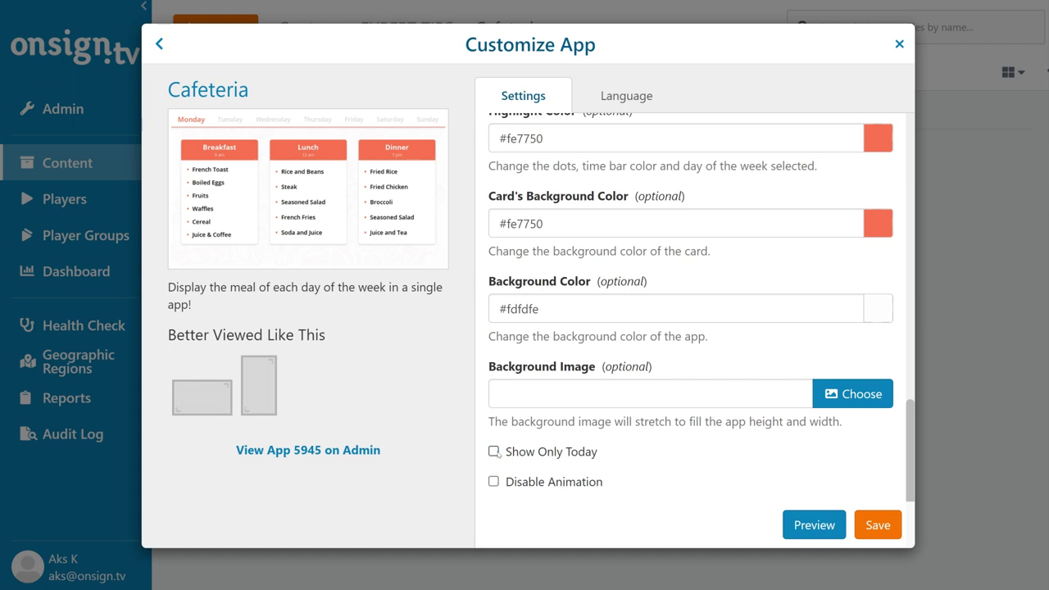